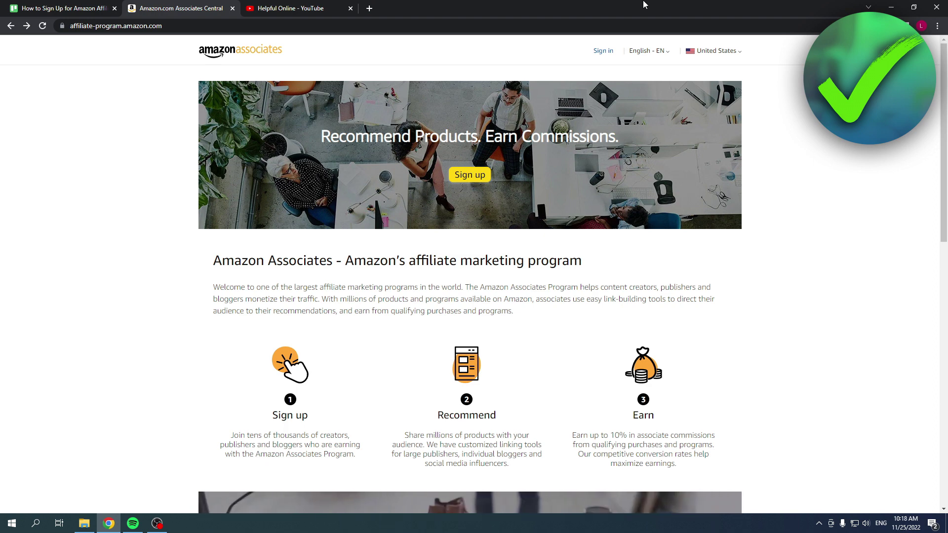
Browse the Associates home page and its Frequently Asked Questions section
{"action": "left_click", "coordinate": [74, 26]}
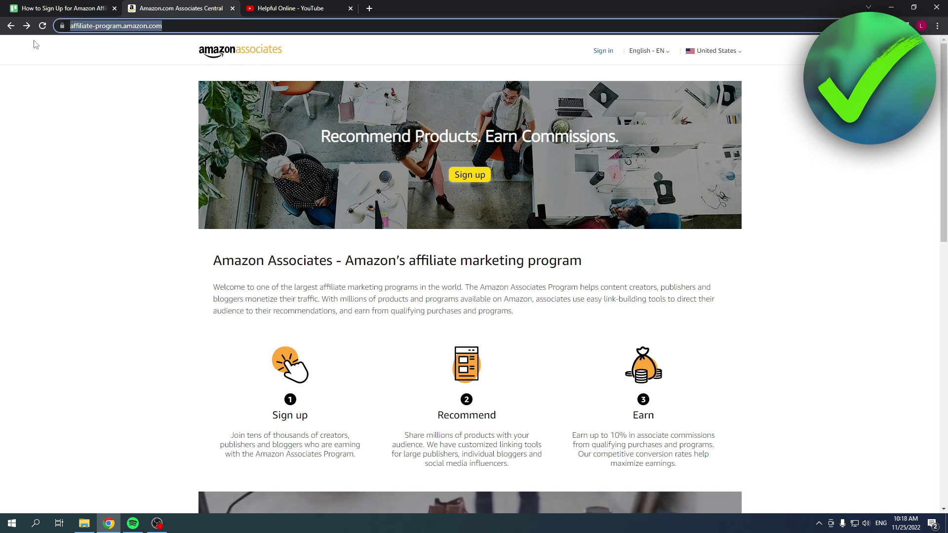
{"action": "left_click", "coordinate": [108, 73]}
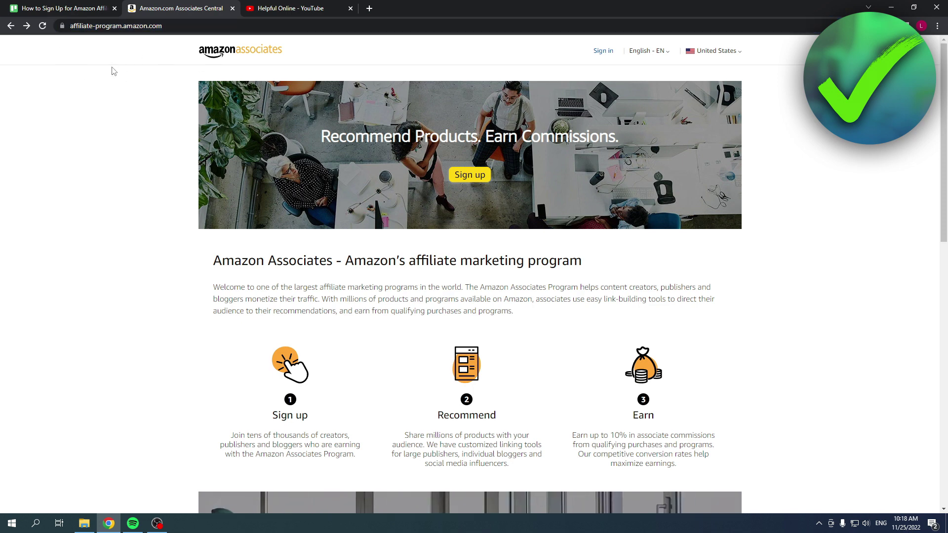
{"action": "scroll", "coordinate": [135, 157], "scroll_direction": "down", "scroll_amount": 1}
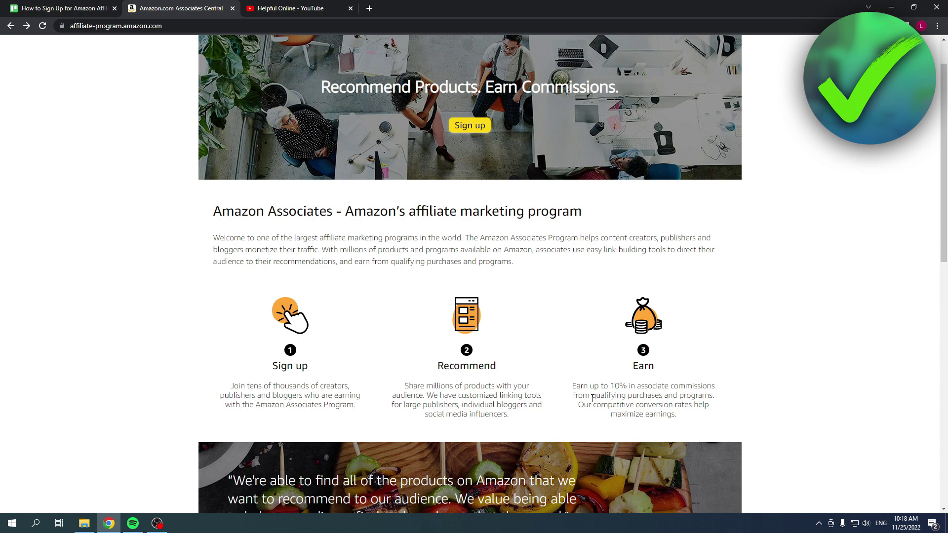
{"action": "scroll", "coordinate": [725, 404], "scroll_direction": "down", "scroll_amount": 12}
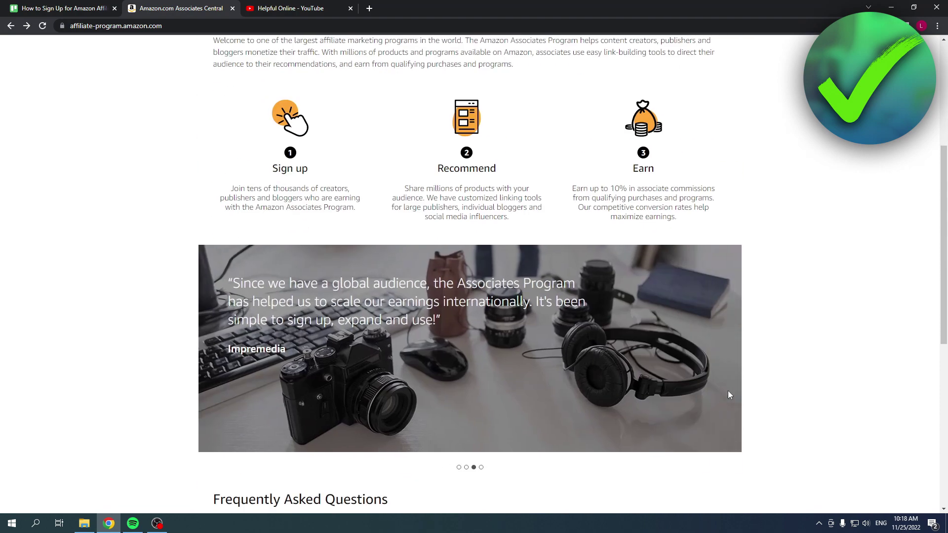
{"action": "scroll", "coordinate": [757, 338], "scroll_direction": "up", "scroll_amount": 1}
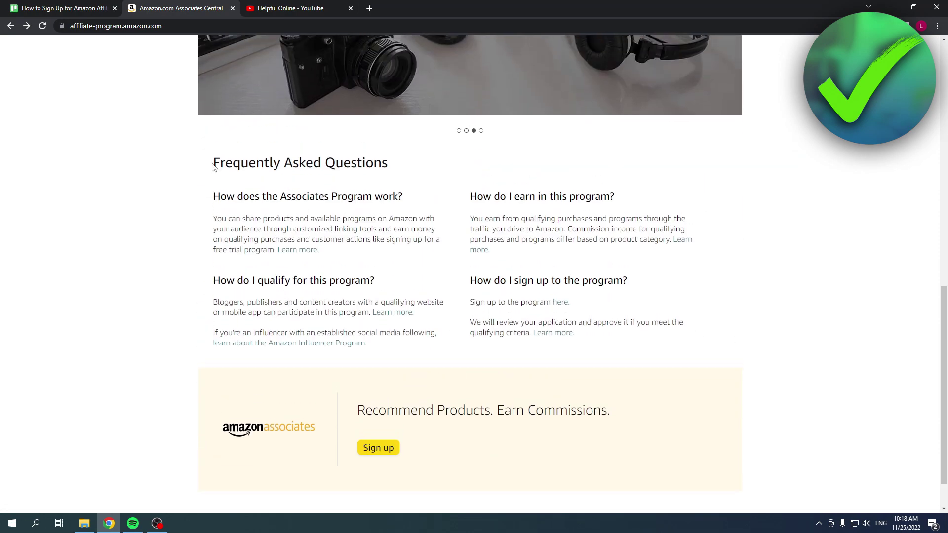
{"action": "left_click_drag", "start_coordinate": [212, 165], "coordinate": [433, 172]}
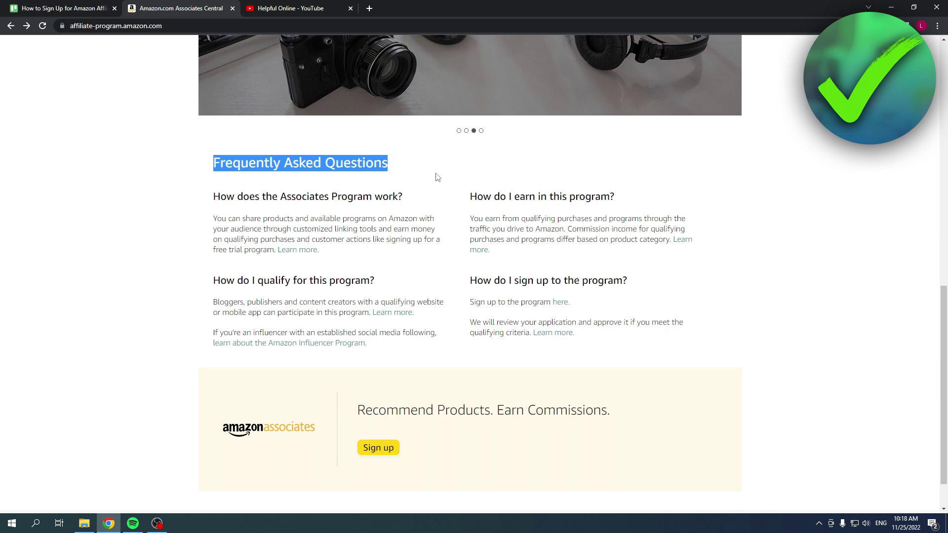
{"action": "left_click", "coordinate": [777, 224]}
Start the Associates sign-up and sign in with the Amazon account e-mail and password
{"action": "scroll", "coordinate": [779, 231], "scroll_direction": "down", "scroll_amount": 1}
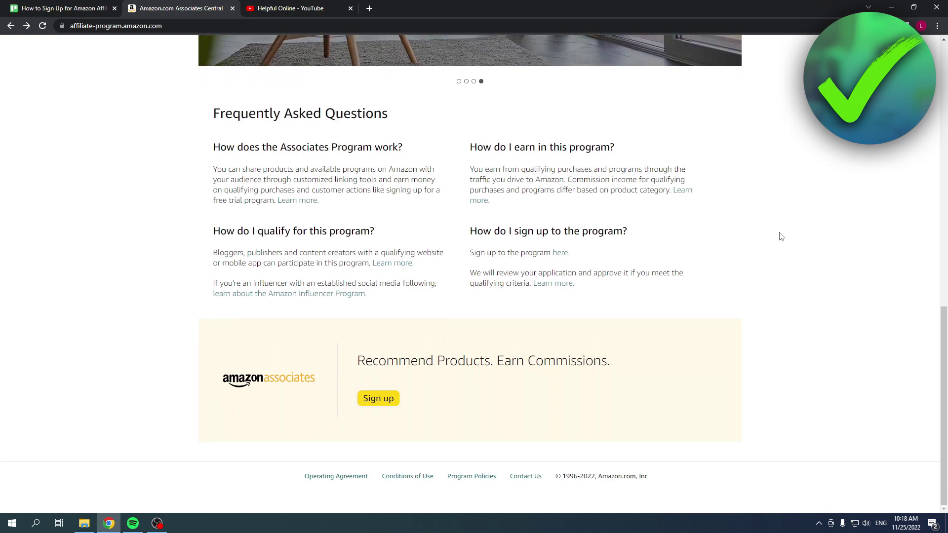
{"action": "scroll", "coordinate": [825, 296], "scroll_direction": "up", "scroll_amount": 10}
{"action": "scroll", "coordinate": [827, 298], "scroll_direction": "up", "scroll_amount": 3}
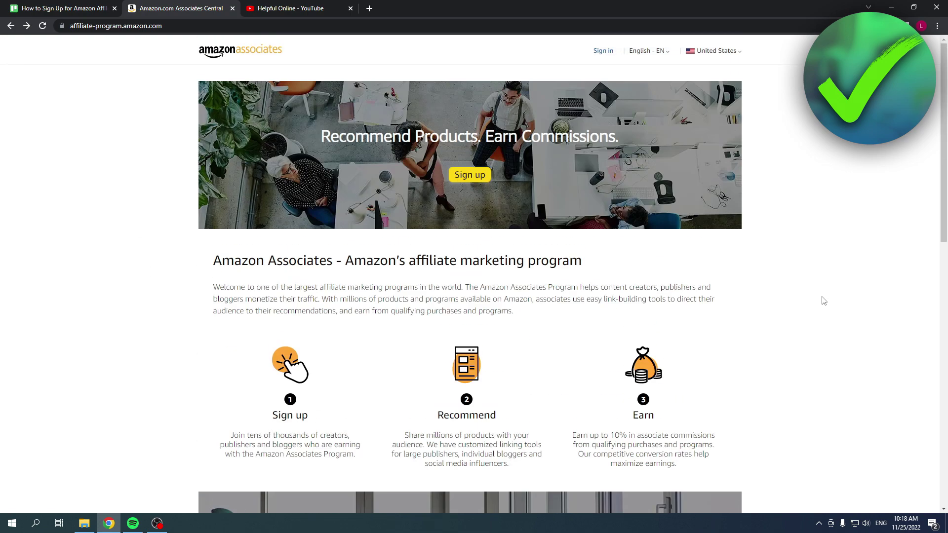
{"action": "left_click", "coordinate": [478, 177]}
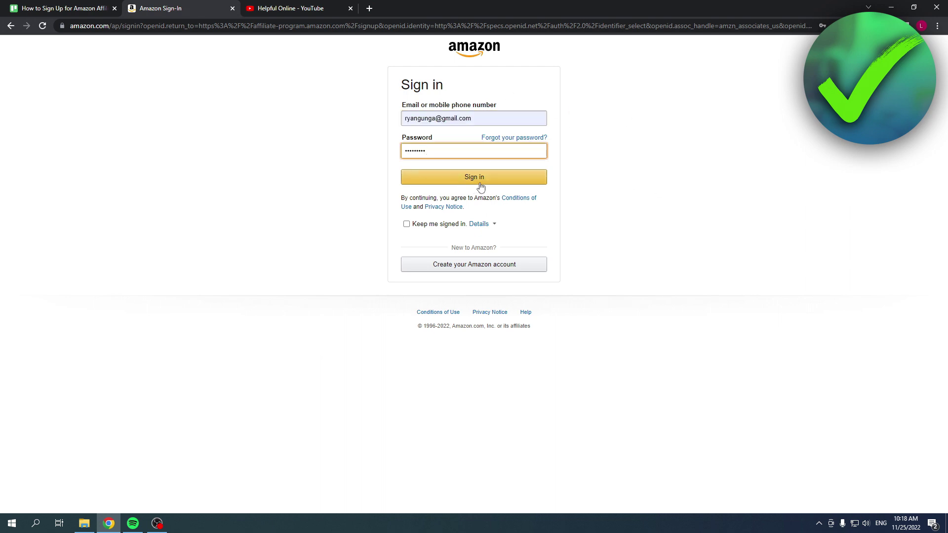
{"action": "left_click", "coordinate": [480, 186]}
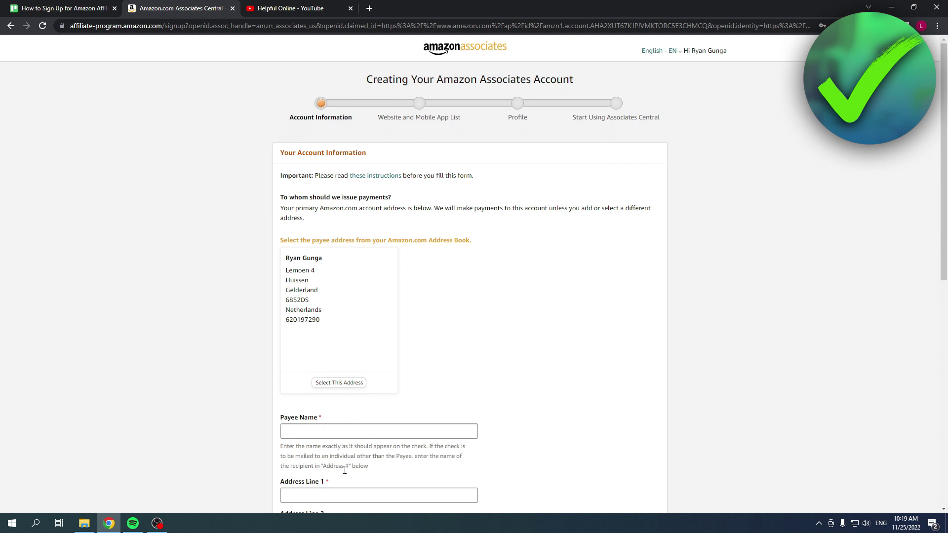
Use the account address for the payee, set the payee as main contact, and continue
{"action": "left_click", "coordinate": [340, 383]}
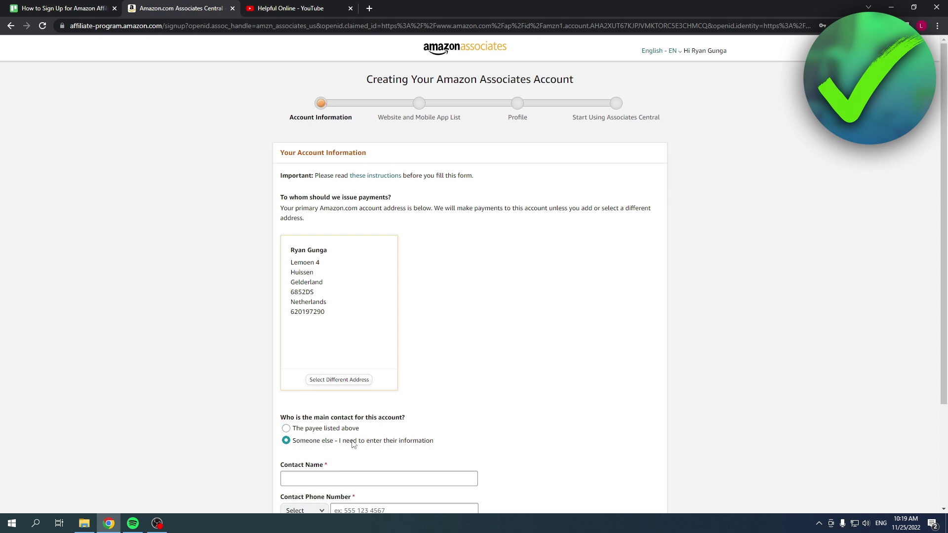
{"action": "left_click", "coordinate": [318, 429]}
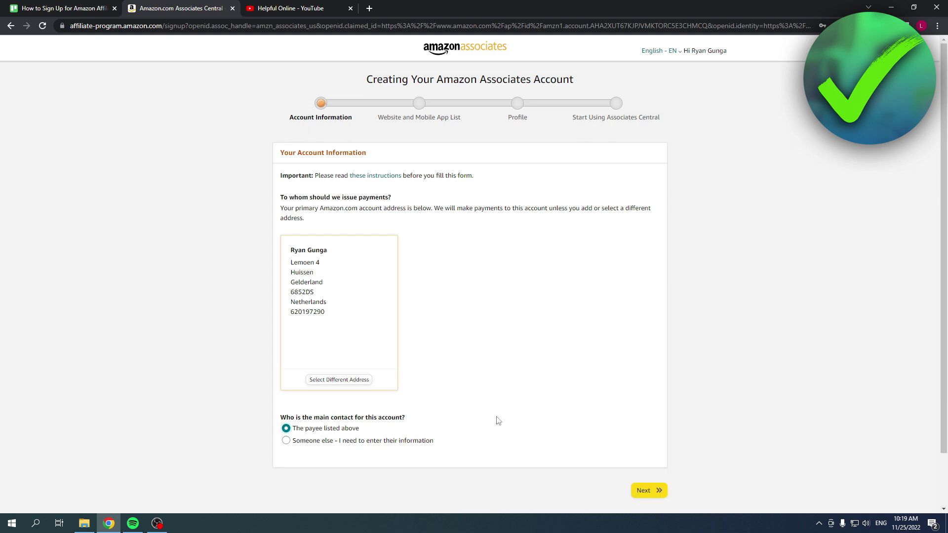
{"action": "left_click", "coordinate": [649, 492]}
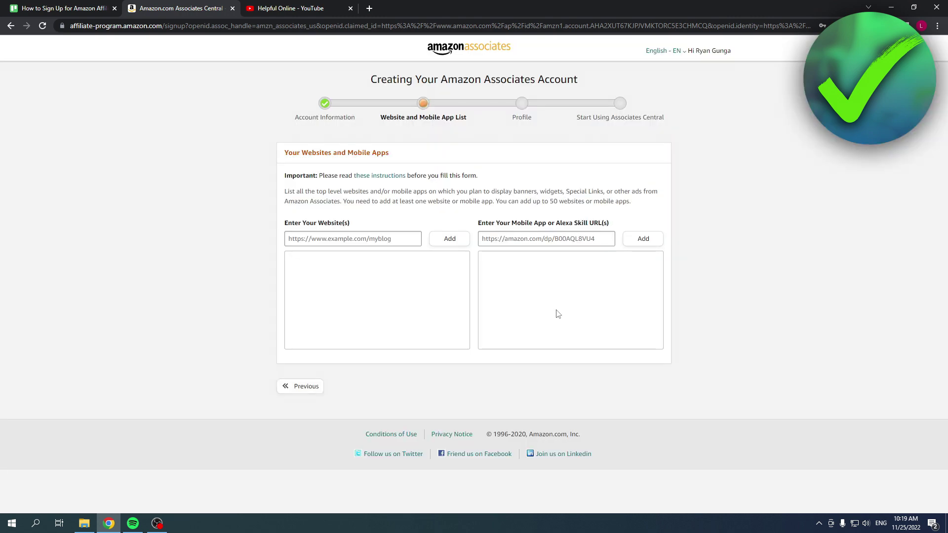
{"action": "left_click_drag", "start_coordinate": [286, 155], "coordinate": [392, 156]}
{"action": "left_click", "coordinate": [326, 152]}
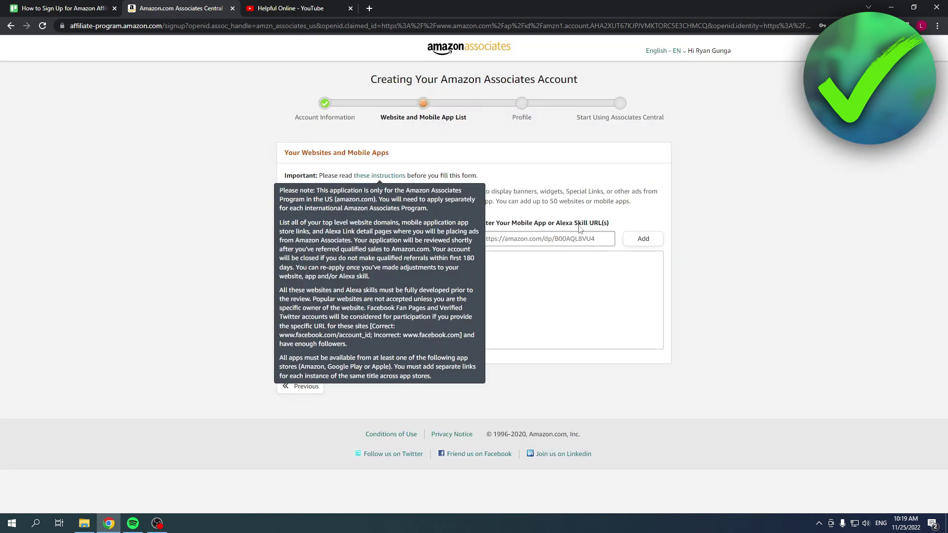
{"action": "left_click_drag", "start_coordinate": [547, 201], "coordinate": [636, 206]}
{"action": "left_click", "coordinate": [564, 204]}
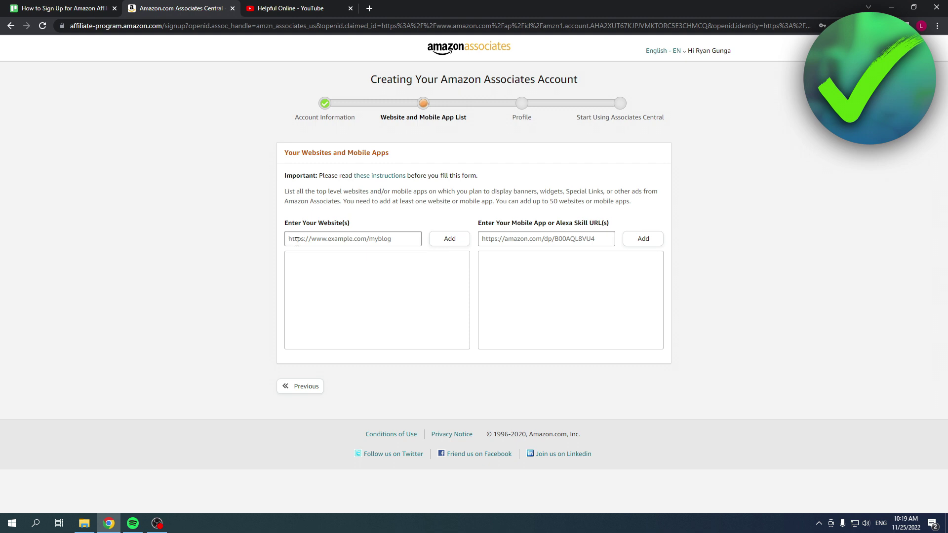
{"action": "left_click", "coordinate": [268, 7]}
{"action": "left_click", "coordinate": [275, 26]}
{"action": "key", "text": "ctrl+c"}
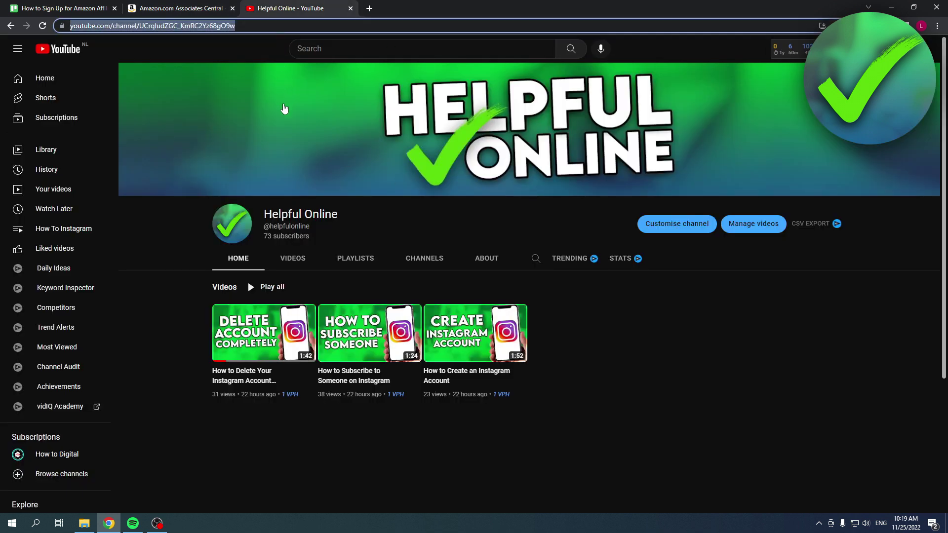
{"action": "left_click", "coordinate": [193, 9]}
Paste the YouTube channel URL and add it to the website list
{"action": "left_click", "coordinate": [345, 238]}
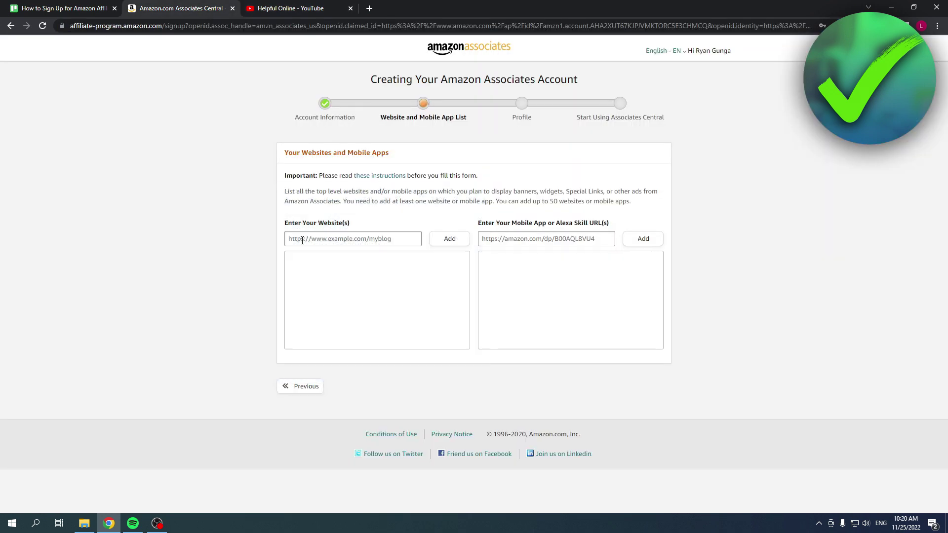
{"action": "key", "text": "ctrl+v"}
{"action": "left_click", "coordinate": [464, 240]}
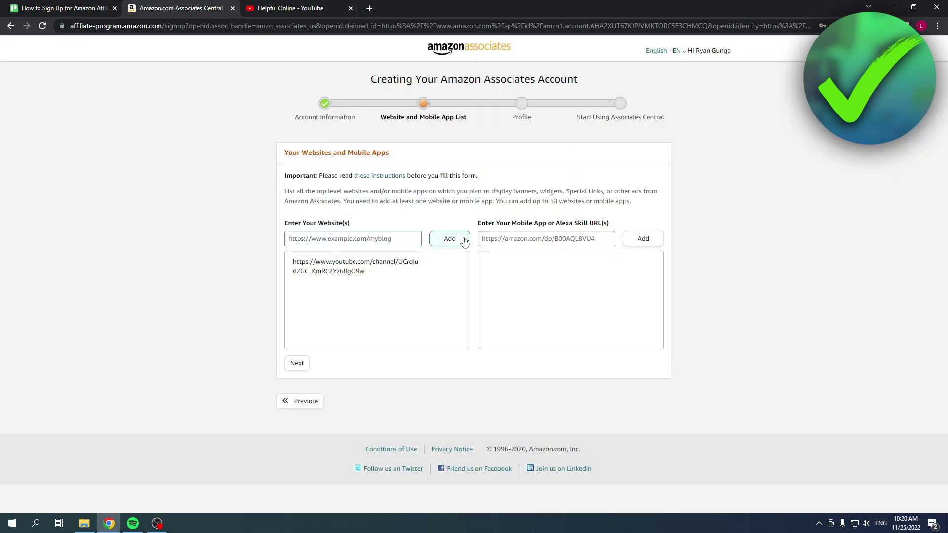
{"action": "left_click_drag", "start_coordinate": [550, 201], "coordinate": [642, 204]}
{"action": "left_click", "coordinate": [455, 214]}
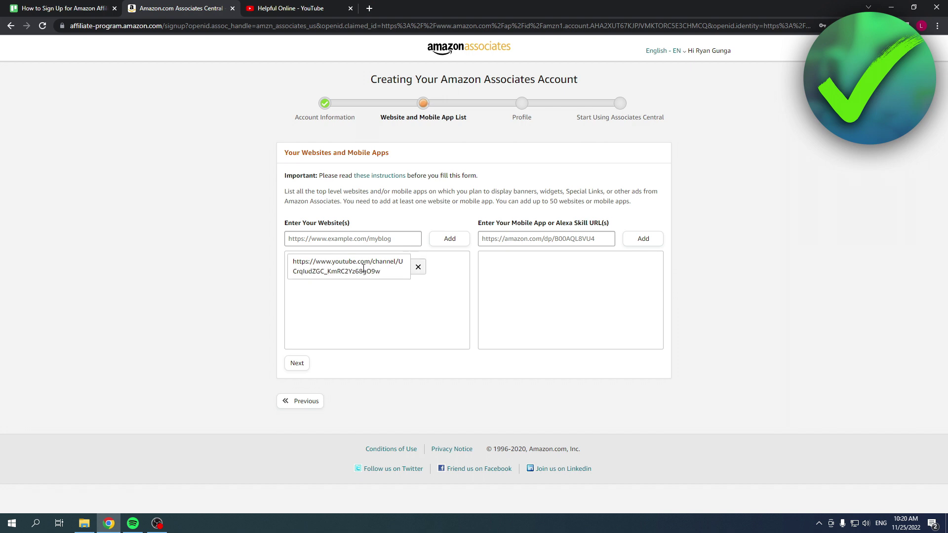
Answer No to the children-under-13 question and confirm the website list
{"action": "left_click", "coordinate": [297, 363]}
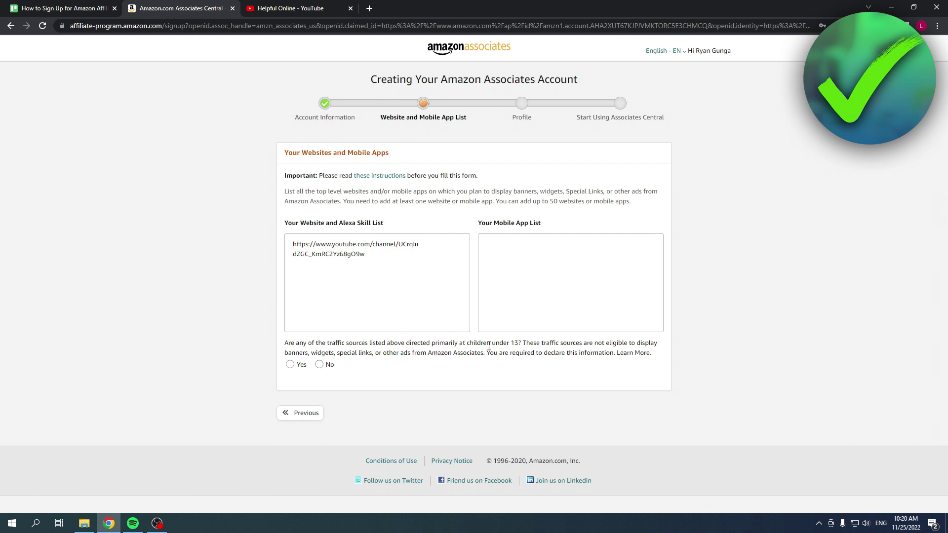
{"action": "left_click", "coordinate": [290, 364]}
{"action": "left_click_drag", "start_coordinate": [280, 342], "coordinate": [574, 348]}
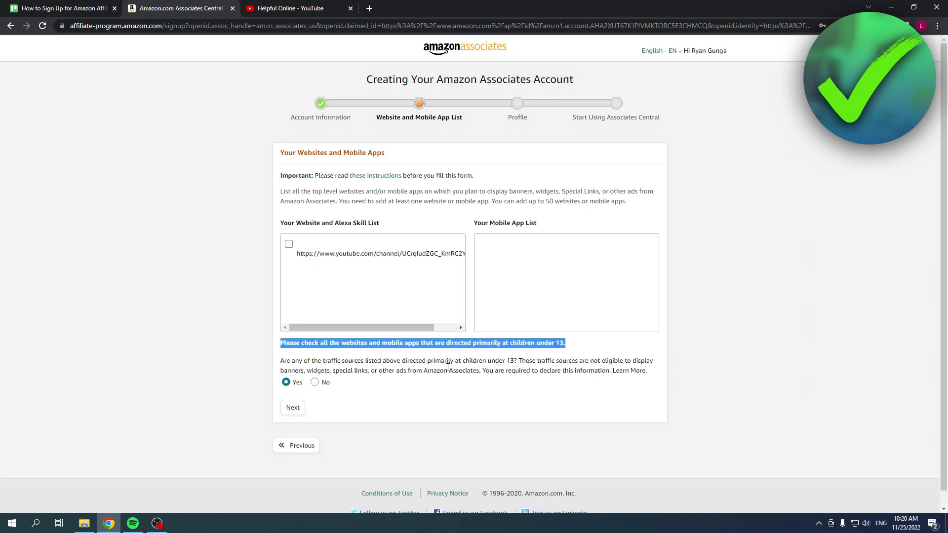
{"action": "left_click", "coordinate": [224, 262]}
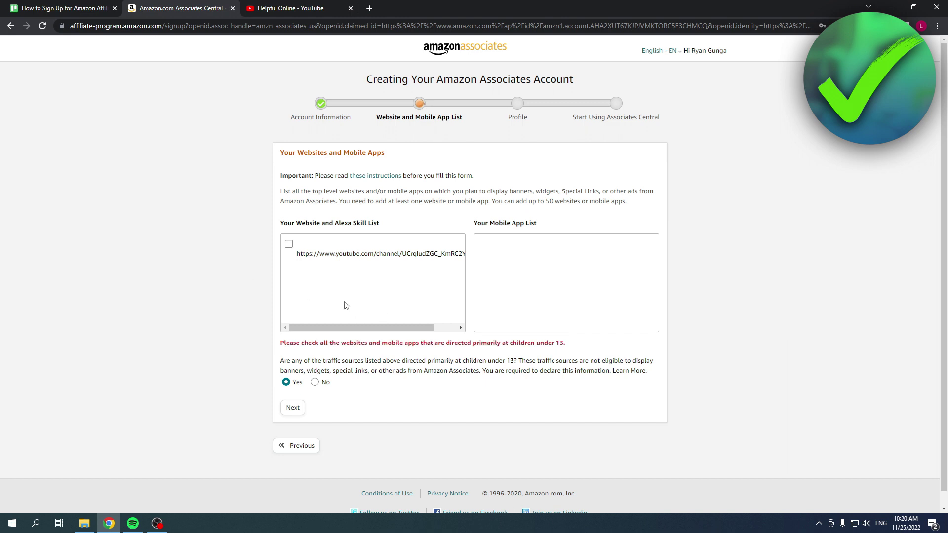
{"action": "left_click", "coordinate": [314, 382]}
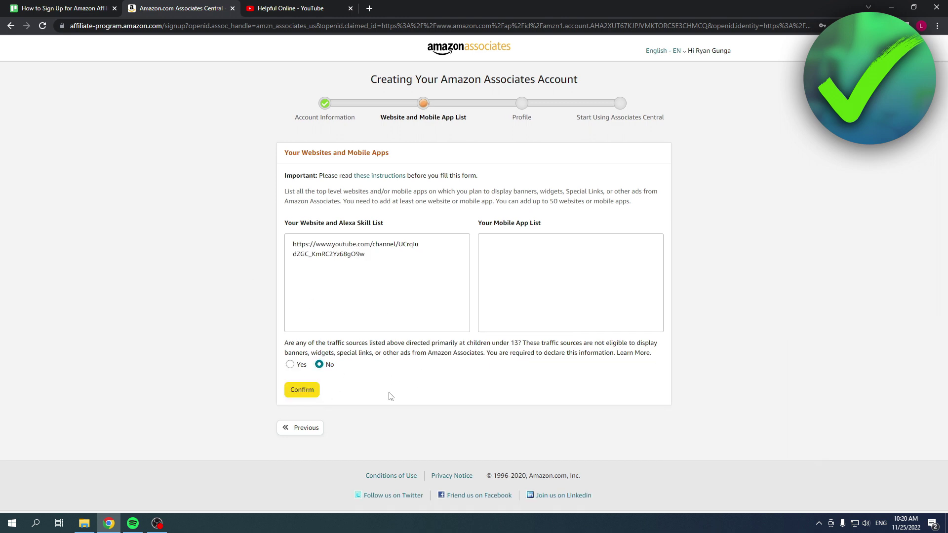
{"action": "left_click", "coordinate": [311, 392]}
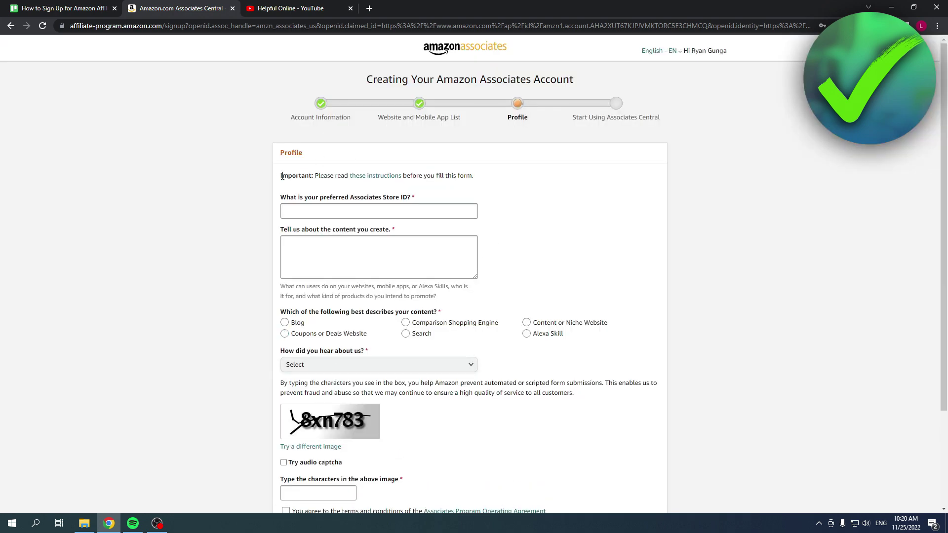
{"action": "left_click_drag", "start_coordinate": [281, 176], "coordinate": [524, 183]}
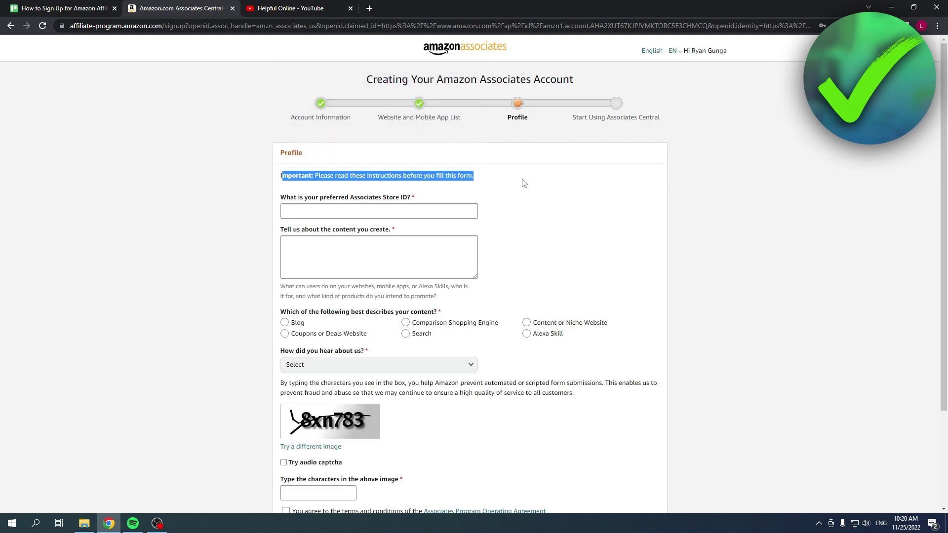
{"action": "left_click", "coordinate": [524, 183]}
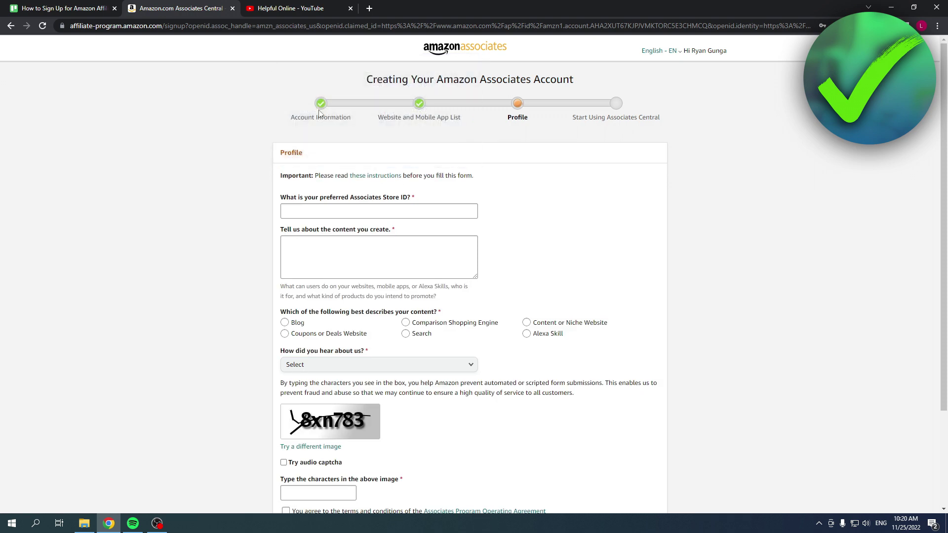
{"action": "mouse_move", "coordinate": [363, 182]}
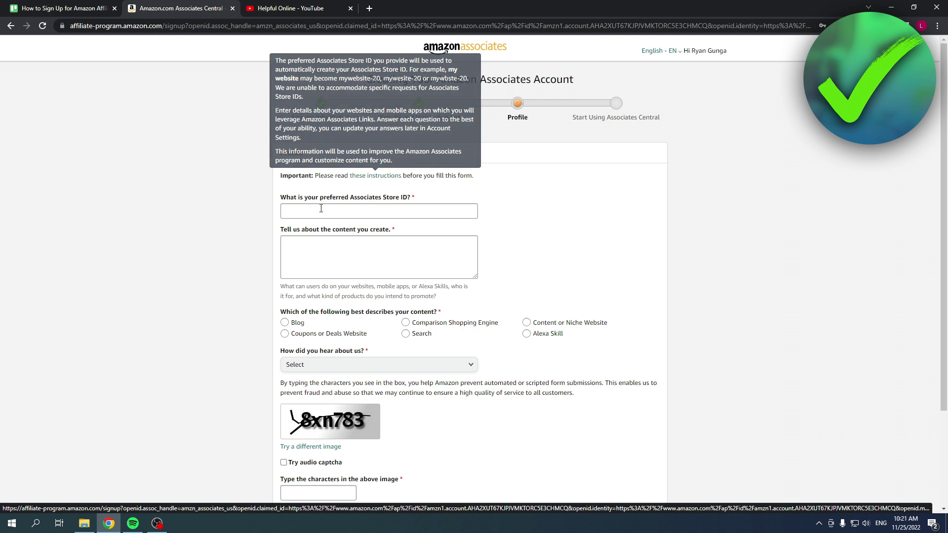
{"action": "left_click", "coordinate": [306, 200]}
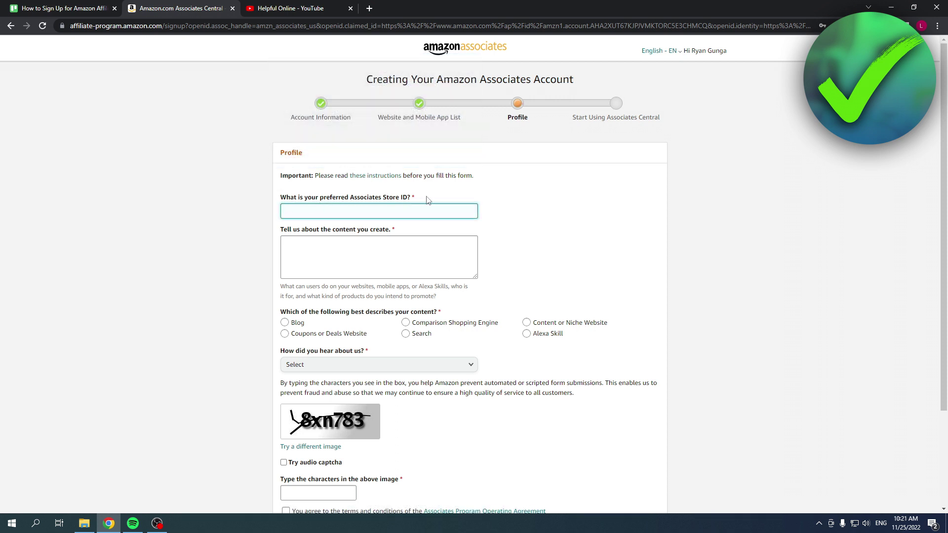
{"action": "scroll", "coordinate": [518, 217], "scroll_direction": "down", "scroll_amount": 1}
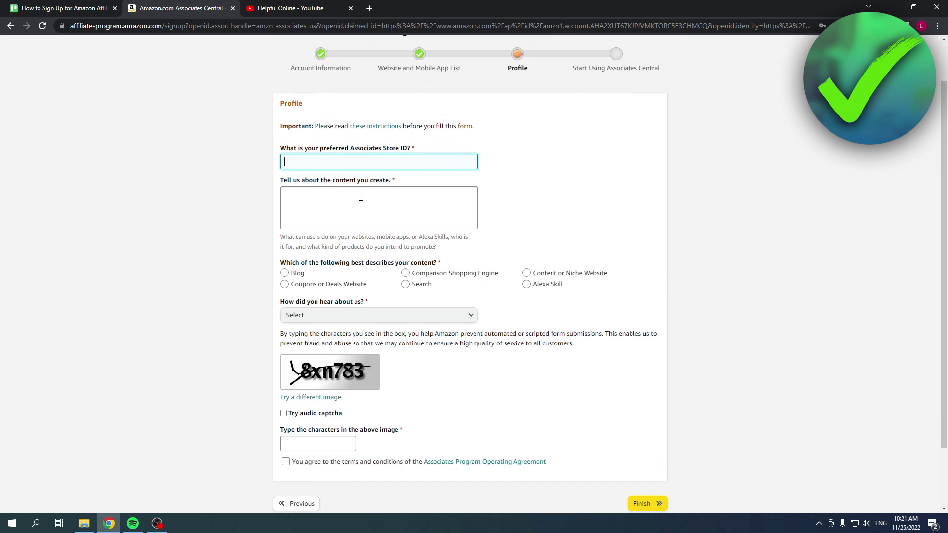
{"action": "left_click", "coordinate": [361, 197]}
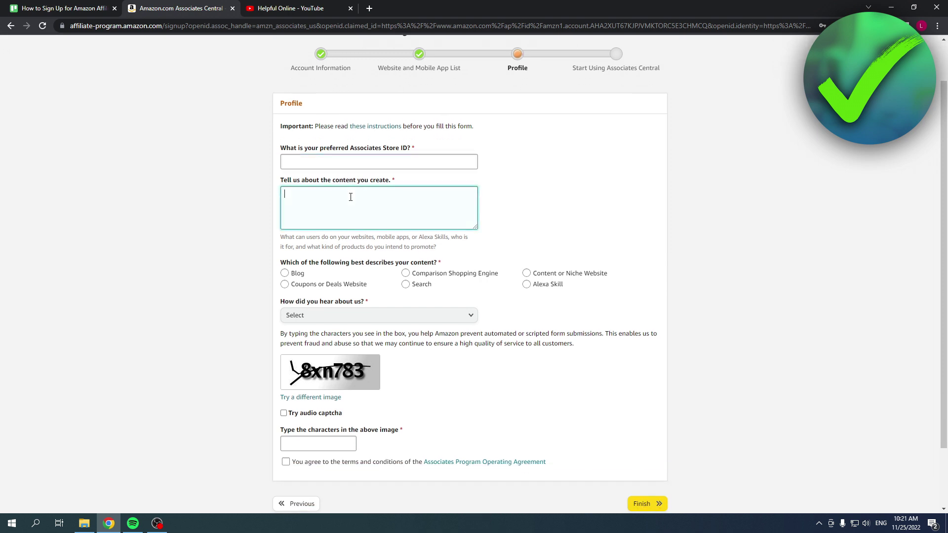
{"action": "left_click", "coordinate": [531, 197]}
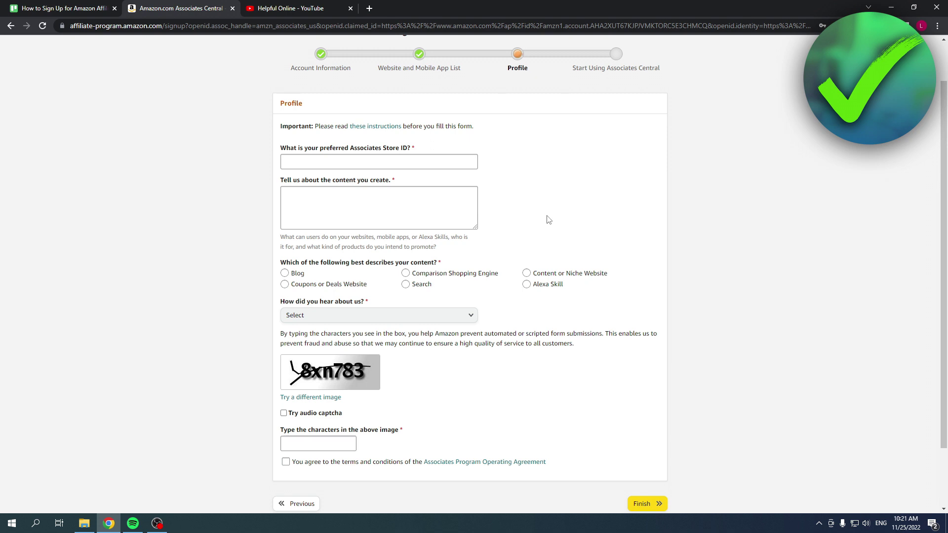
{"action": "scroll", "coordinate": [546, 217], "scroll_direction": "down", "scroll_amount": 2}
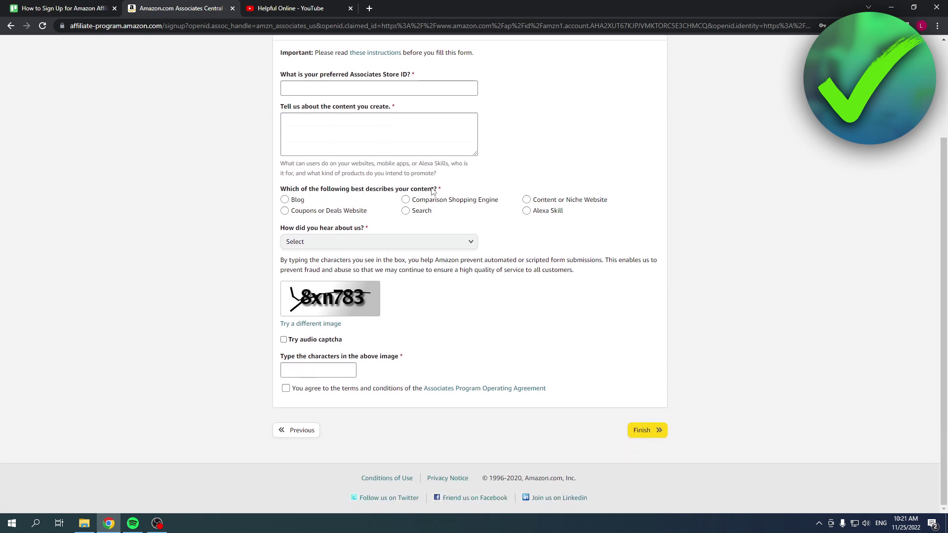
{"action": "left_click", "coordinate": [368, 241]}
{"action": "left_click", "coordinate": [564, 306]}
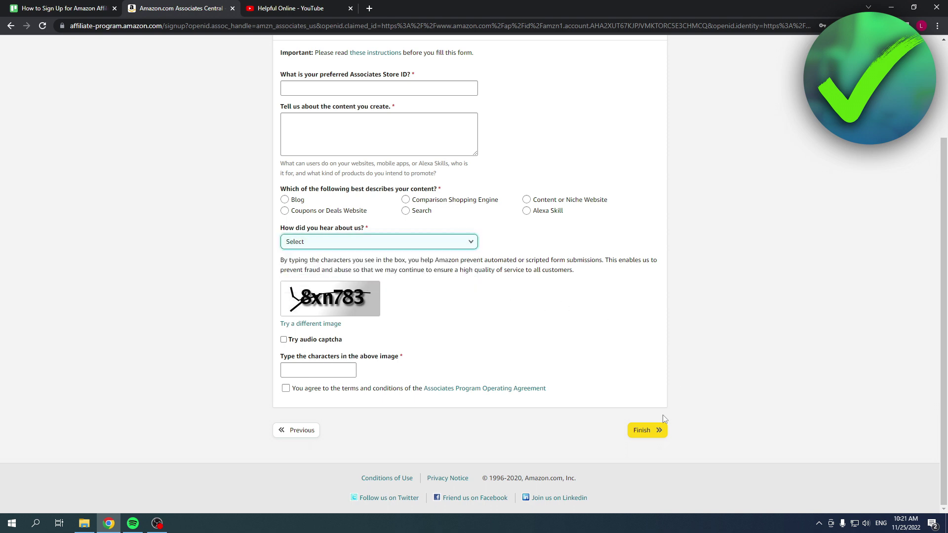
{"action": "left_click", "coordinate": [651, 431]}
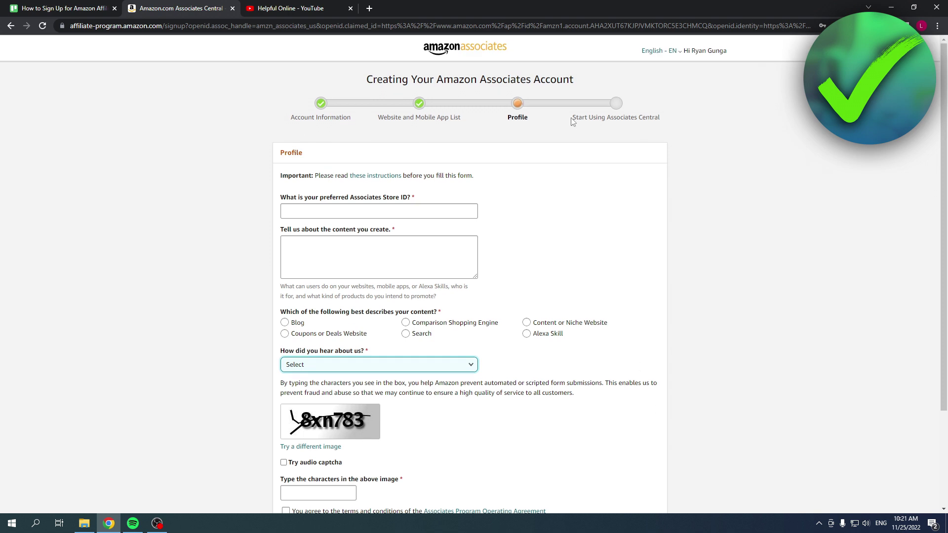
{"action": "left_click_drag", "start_coordinate": [572, 119], "coordinate": [708, 120]}
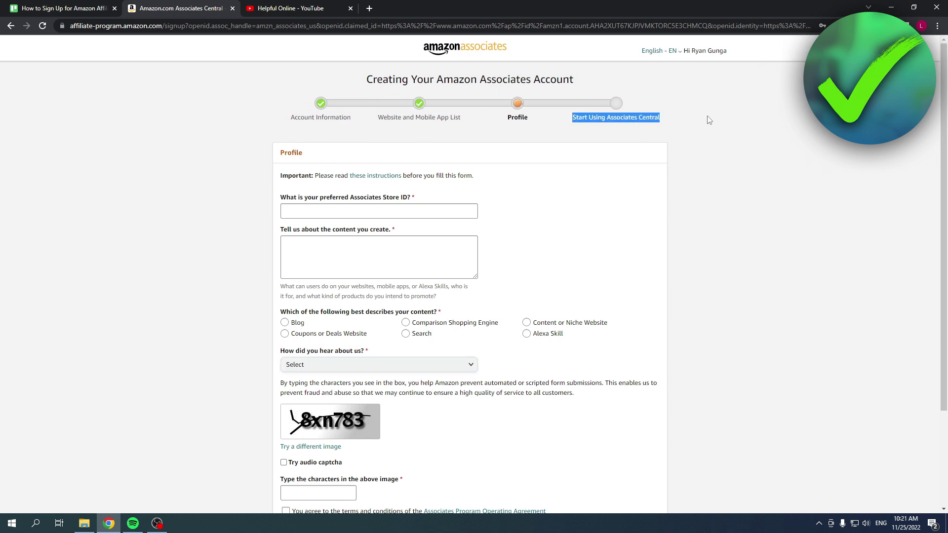
{"action": "left_click", "coordinate": [701, 129]}
{"action": "scroll", "coordinate": [701, 129], "scroll_direction": "down", "scroll_amount": 3}
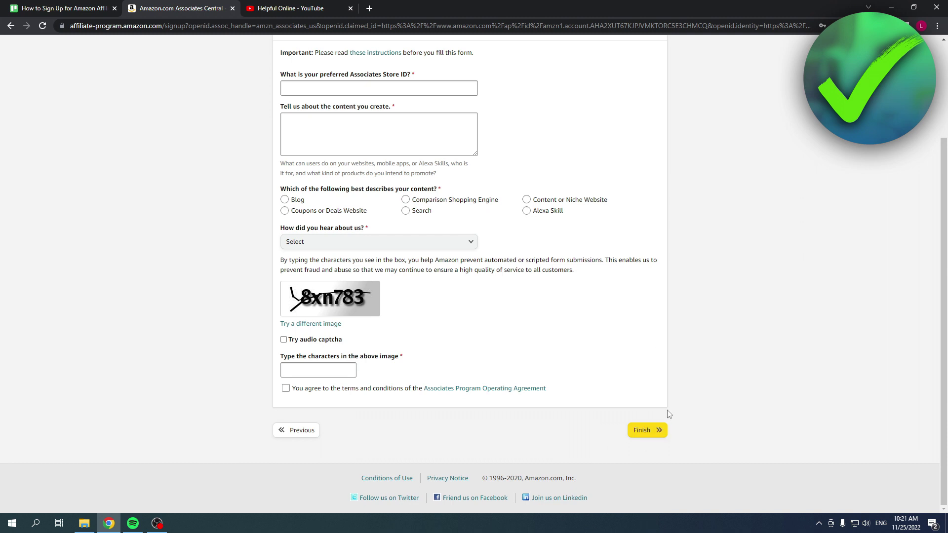
{"action": "scroll", "coordinate": [677, 339], "scroll_direction": "up", "scroll_amount": 3}
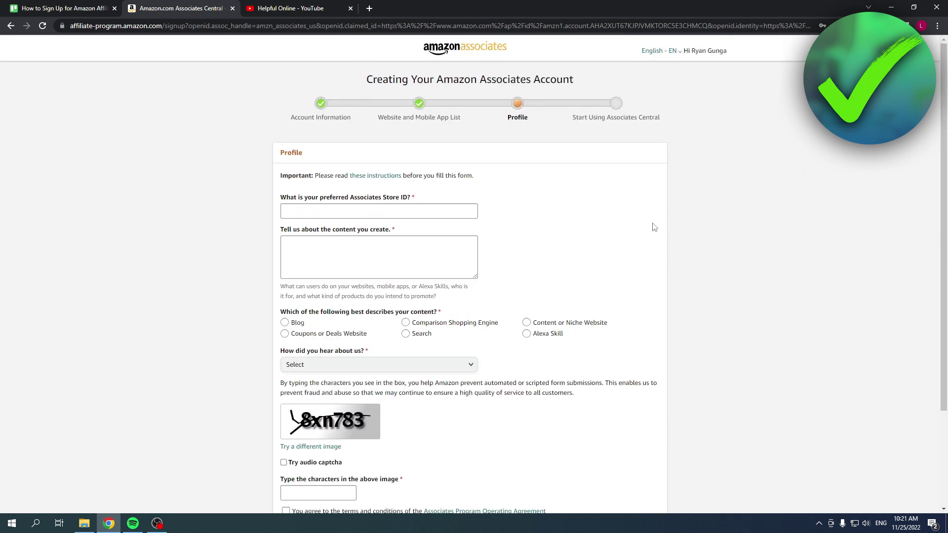